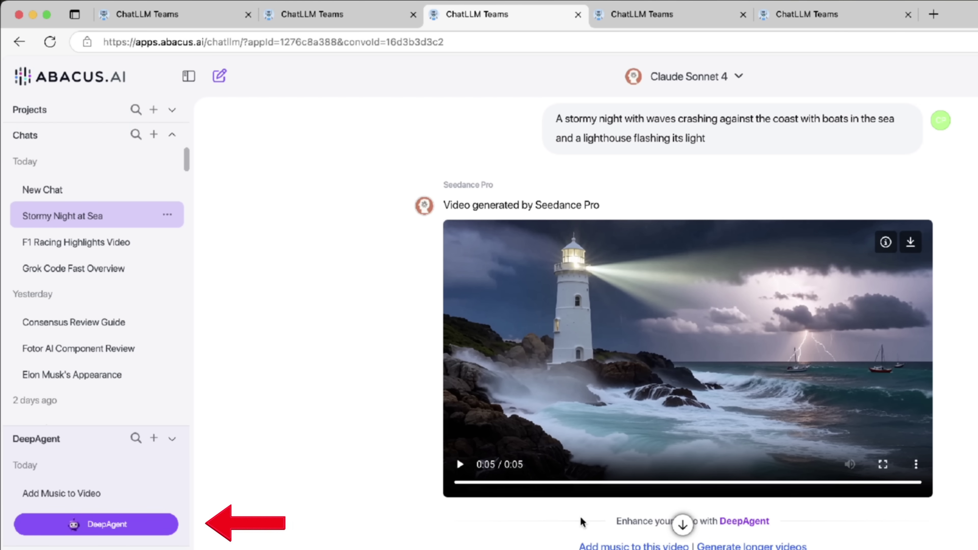
# Step: Switch to the DeepAgent add-music chat and play the composed lighthouse video full screen
pyautogui.click(661, 20)
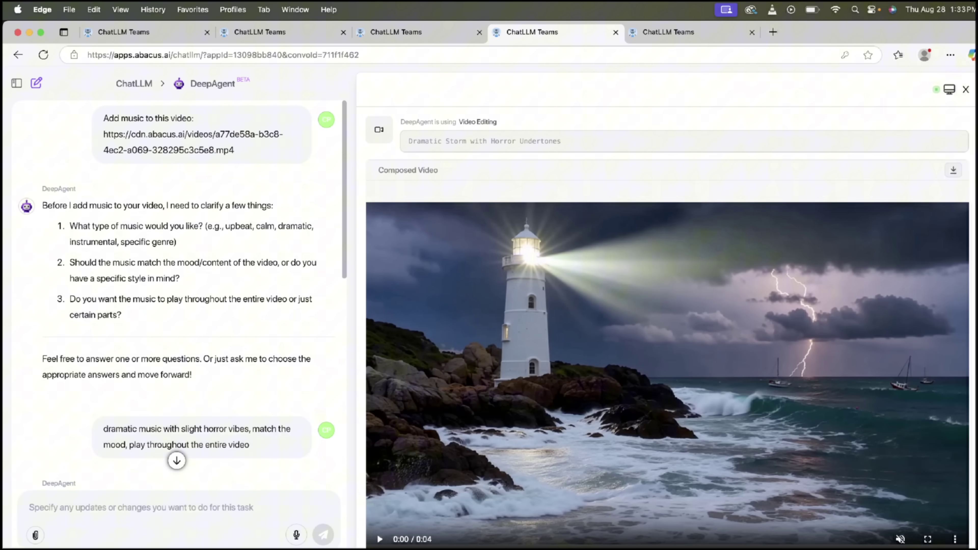
pyautogui.click(928, 540)
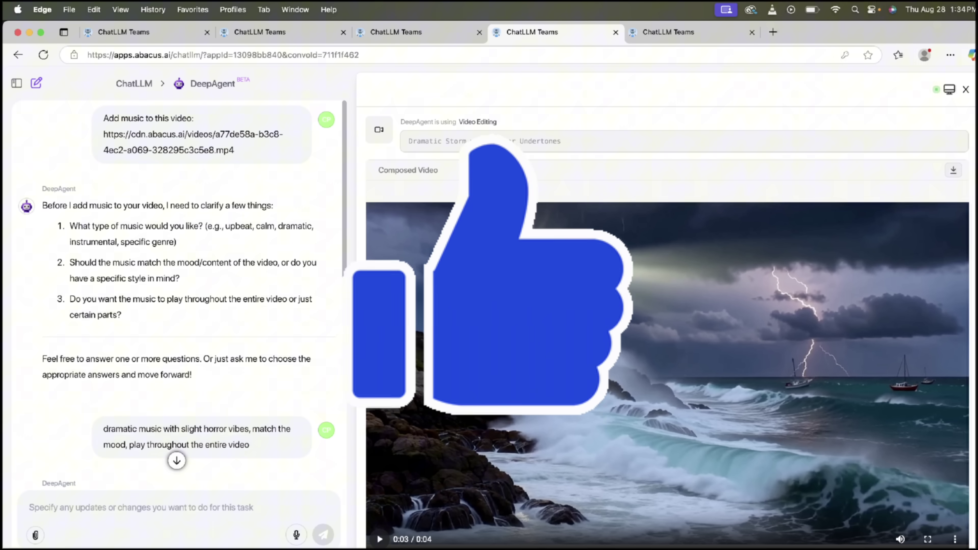
# Step: In the racing video conversation, briefly play the composed racing video, then pause it
pyautogui.click(278, 33)
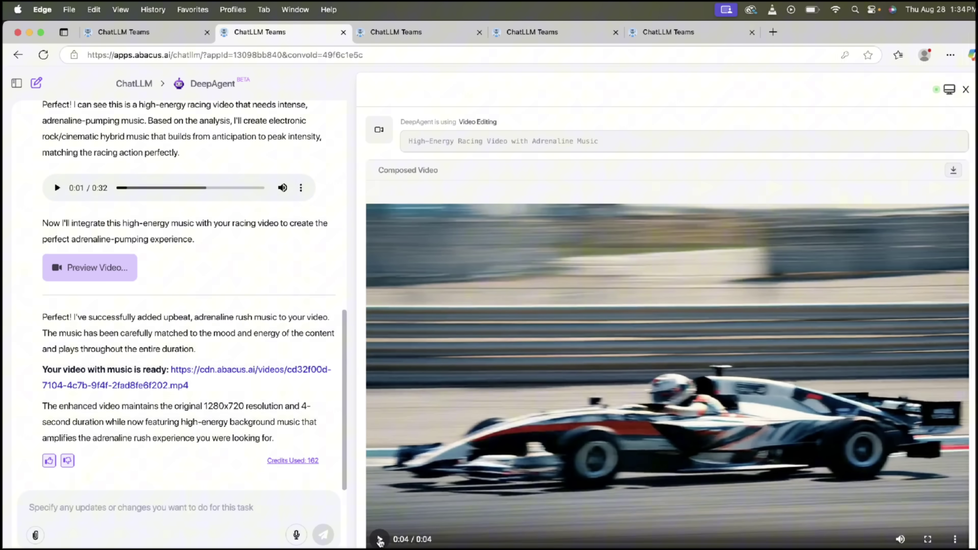
pyautogui.click(379, 540)
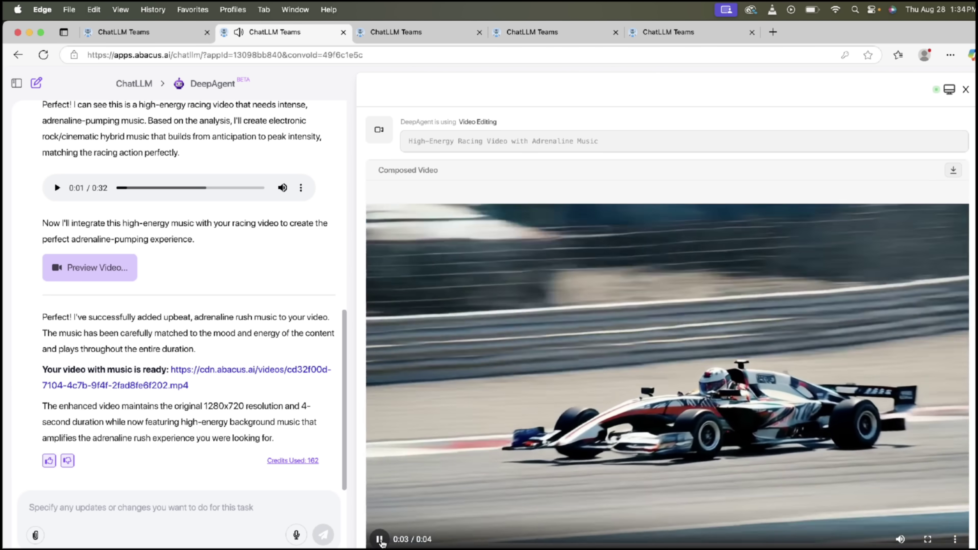
pyautogui.click(486, 434)
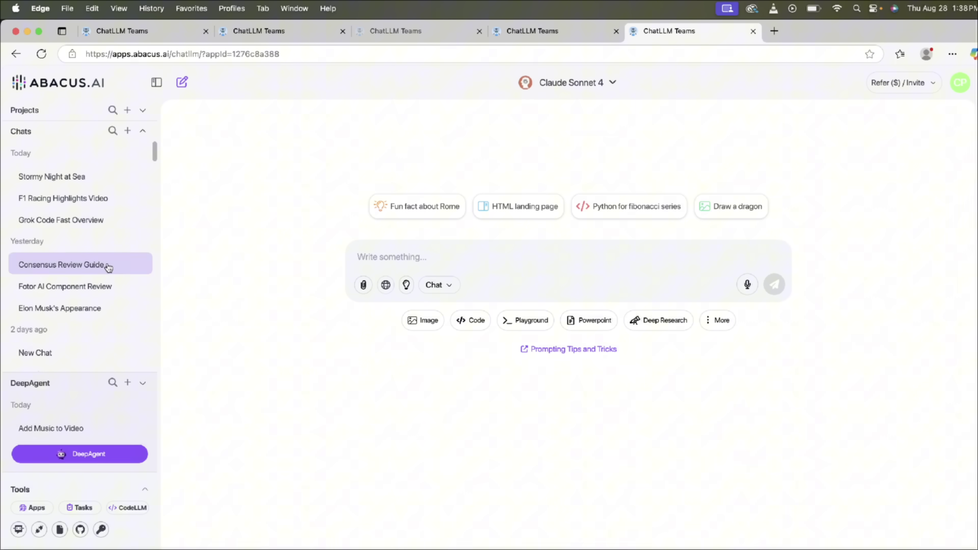
# Step: Collapse the chat list and open Video Gen from the More tools menu
pyautogui.click(156, 82)
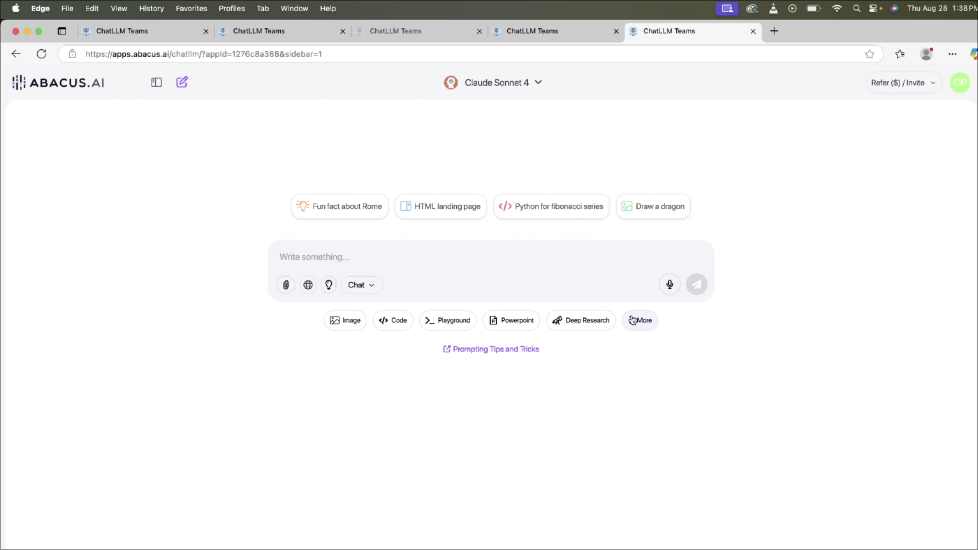
pyautogui.click(639, 324)
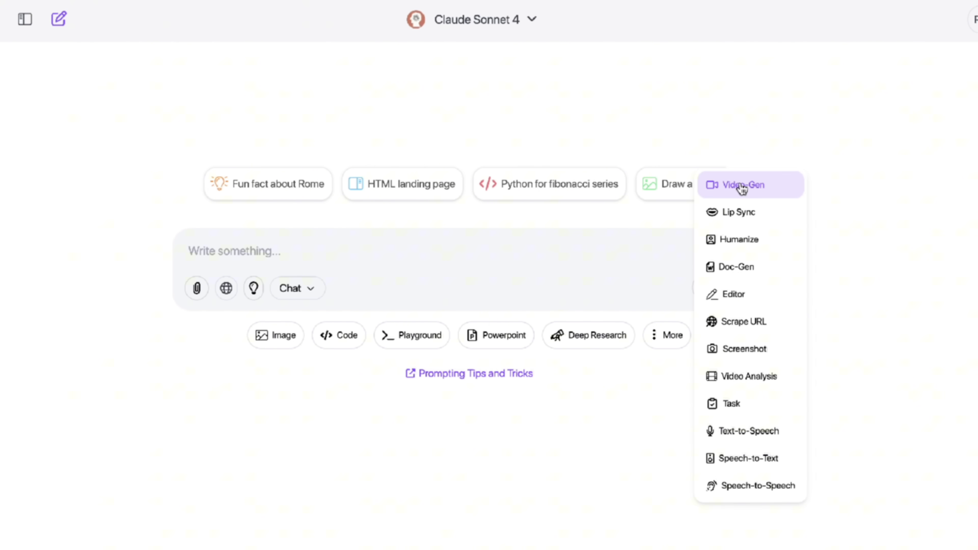
pyautogui.click(742, 185)
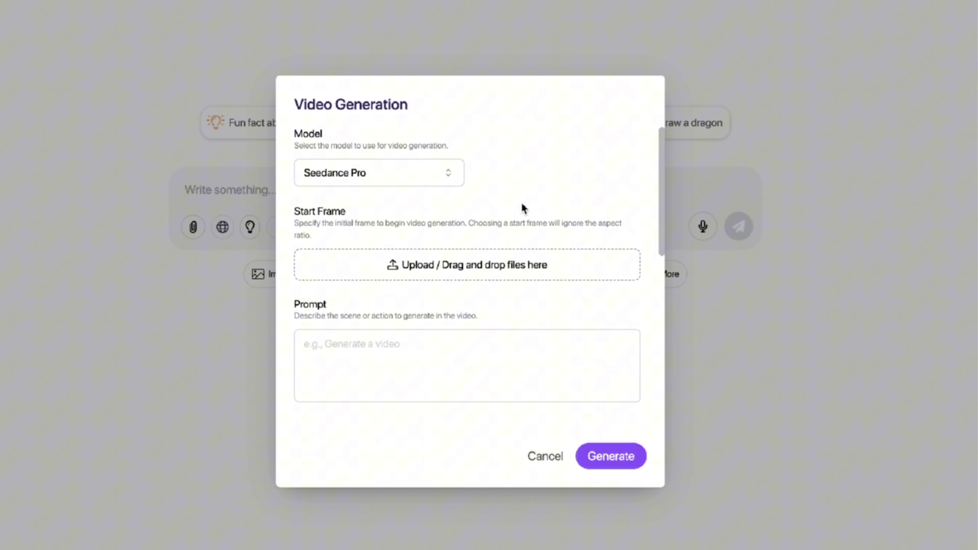
pyautogui.click(392, 179)
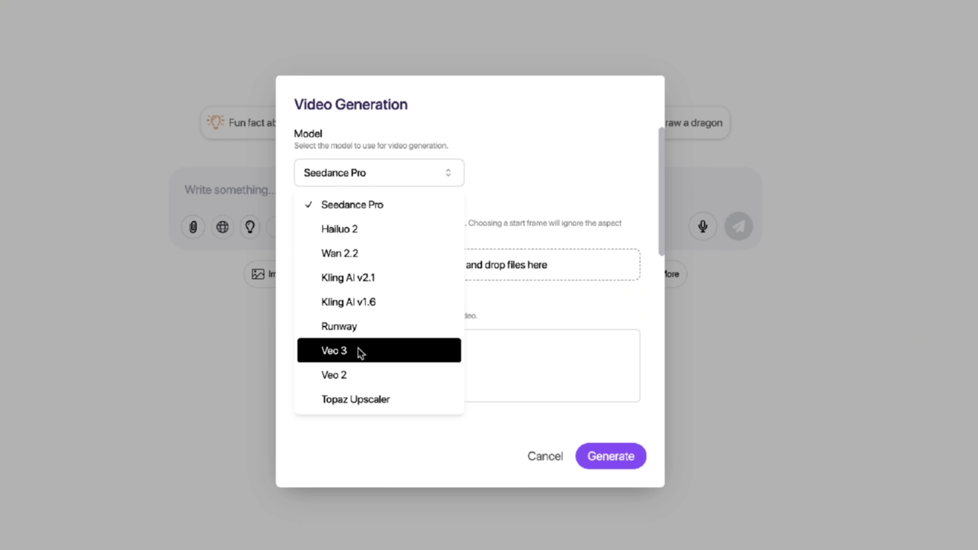
pyautogui.click(395, 209)
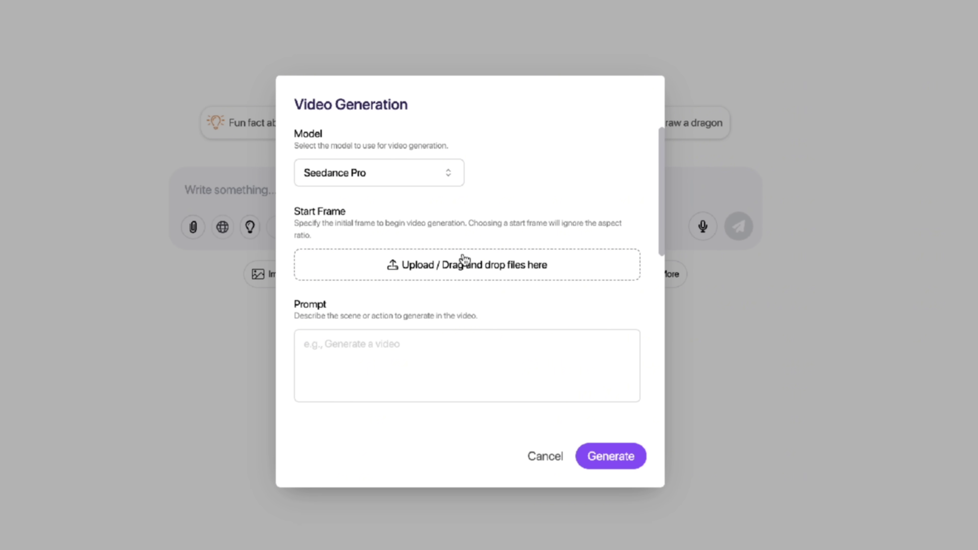
pyautogui.scroll(-2, 463, 260)
pyautogui.scroll(1, 463, 260)
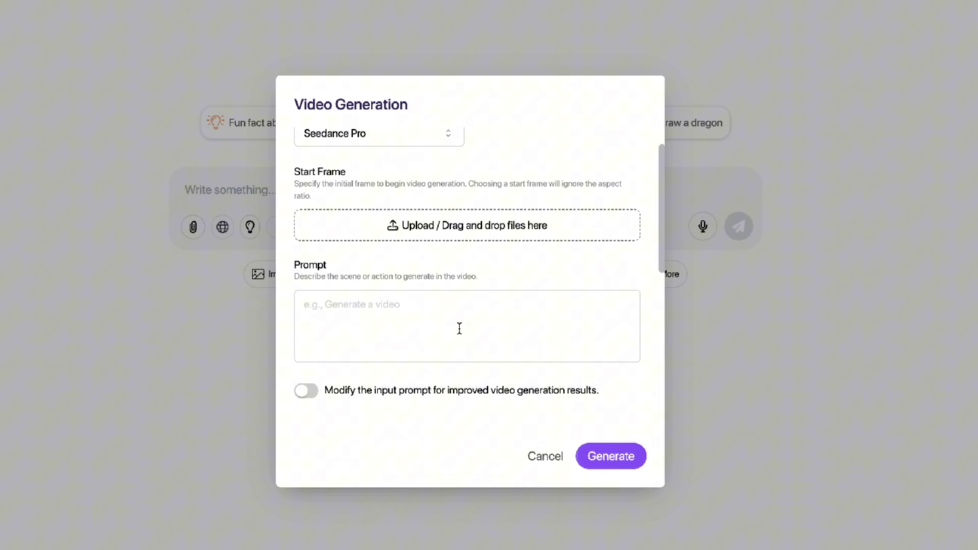
# Step: Paste the stormy-night description with crashing waves, boats and a flashing lighthouse into Prompt
pyautogui.click(459, 327)
pyautogui.scroll(-1, 459, 327)
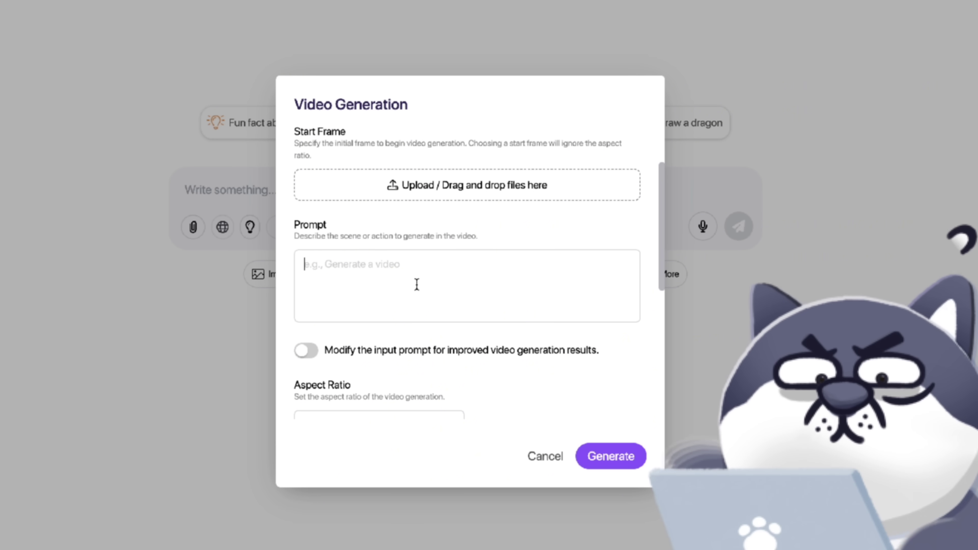
pyautogui.write('A stormy night with waves crashing against the coast with boats in the sea and a lighthouse flashing its light')
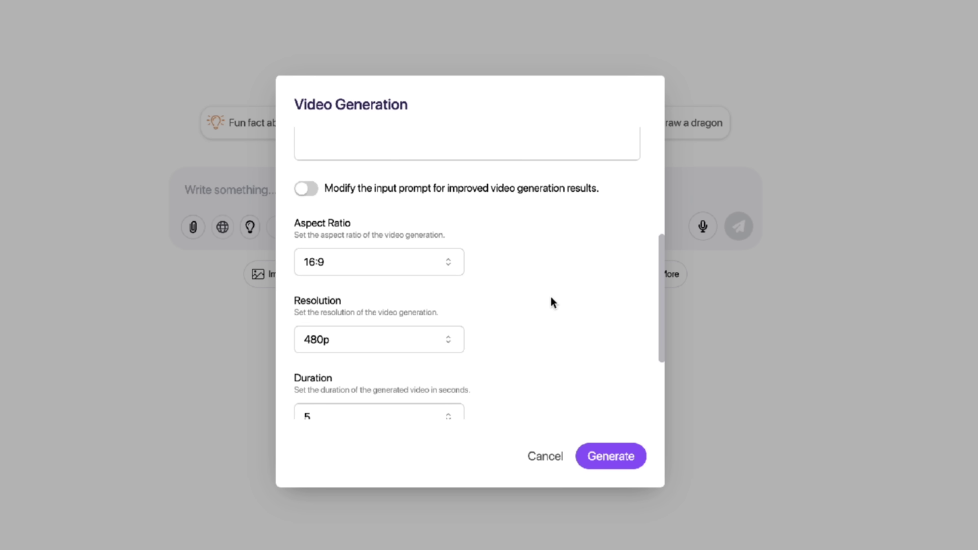
pyautogui.scroll(-1, 553, 303)
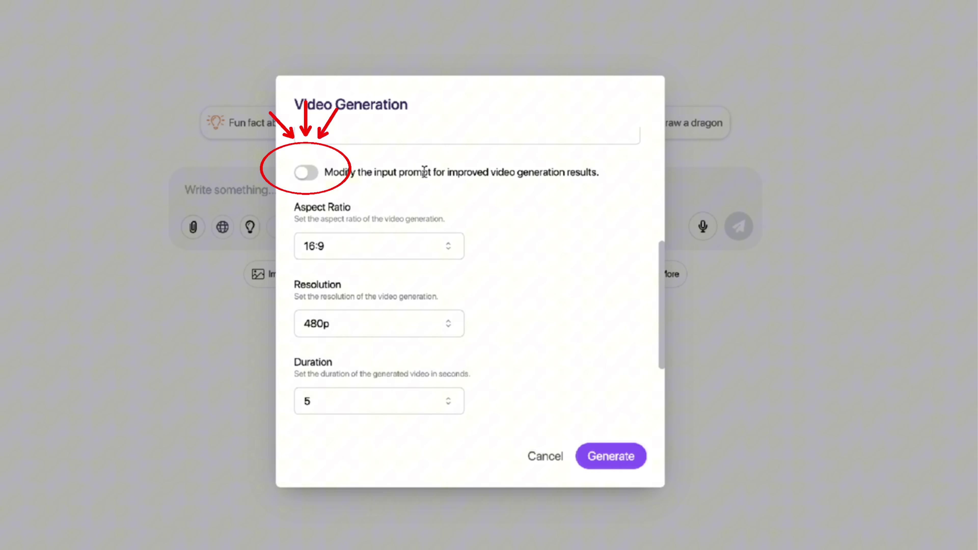
pyautogui.scroll(2, 423, 170)
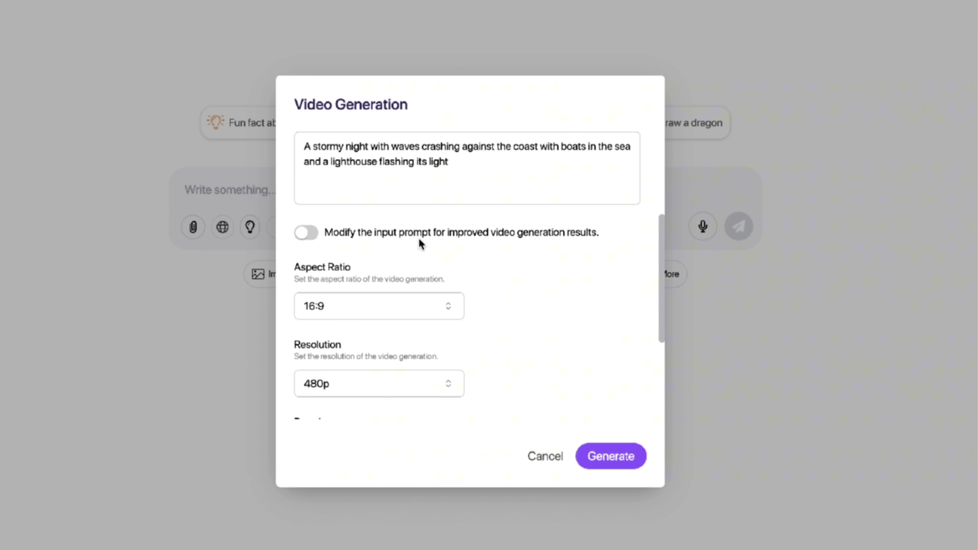
# Step: Enable prompt modification, set resolution to 1080p and keep the duration at 5 seconds
pyautogui.click(305, 232)
pyautogui.scroll(-2, 581, 382)
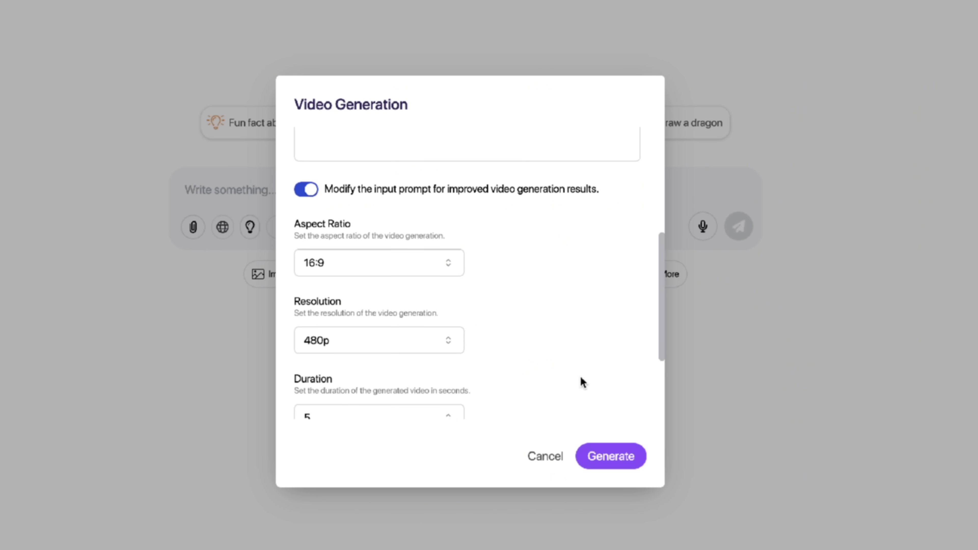
pyautogui.click(373, 226)
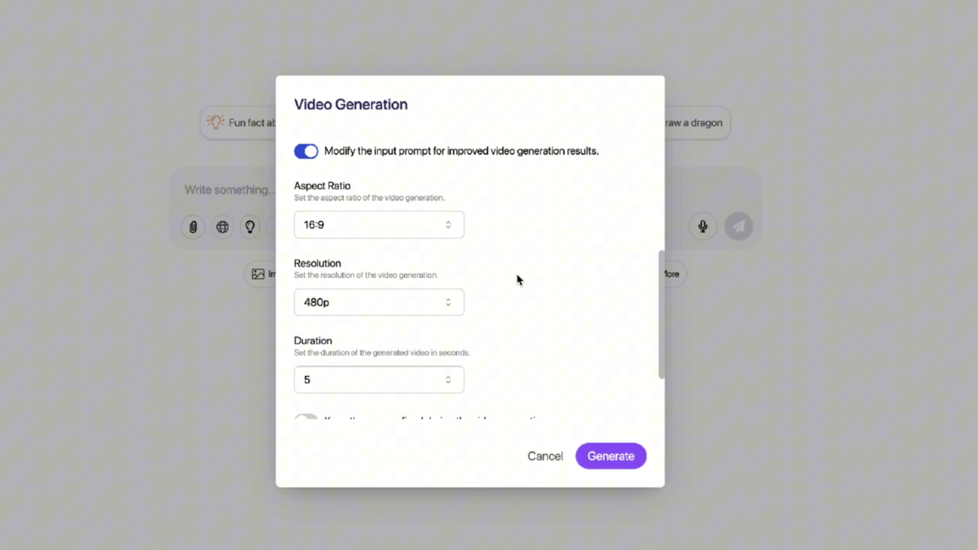
pyautogui.scroll(-3, 516, 273)
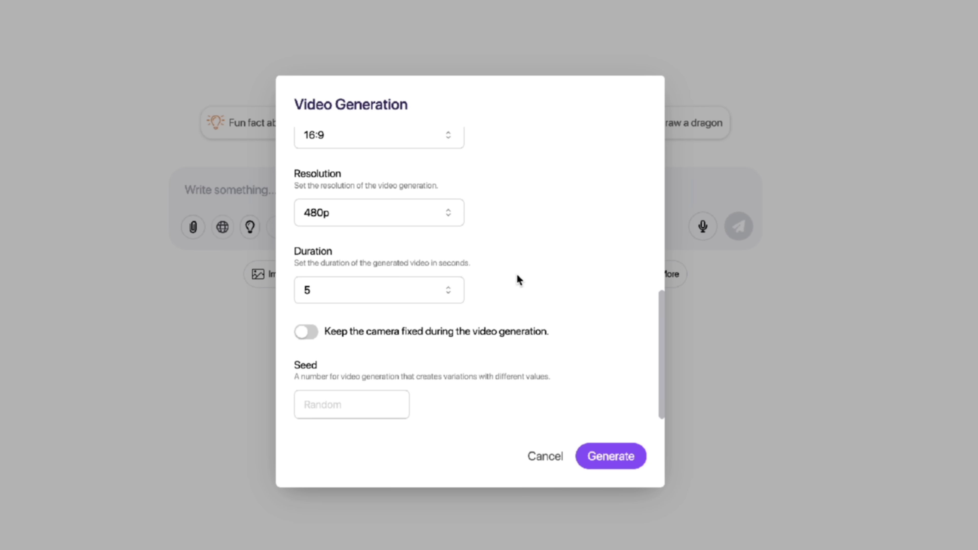
pyautogui.click(399, 220)
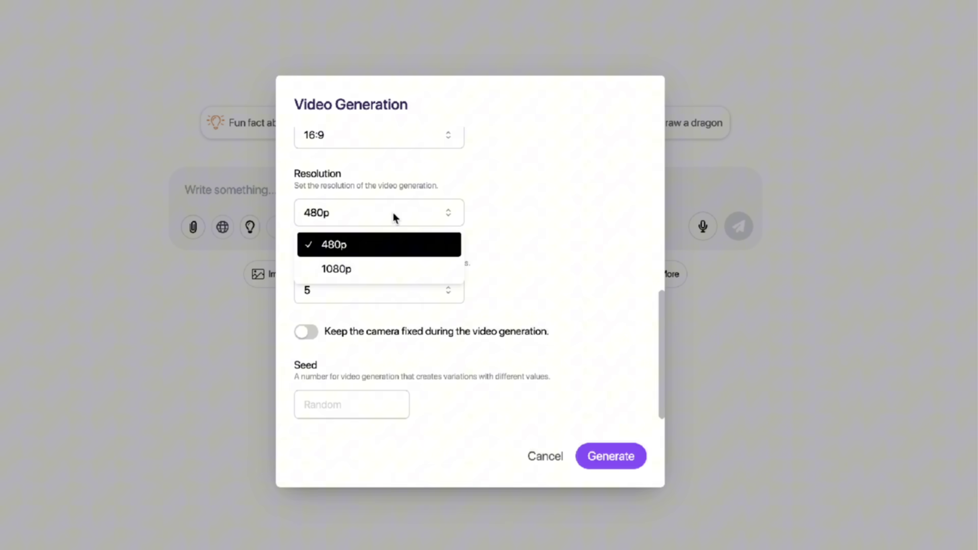
pyautogui.click(360, 268)
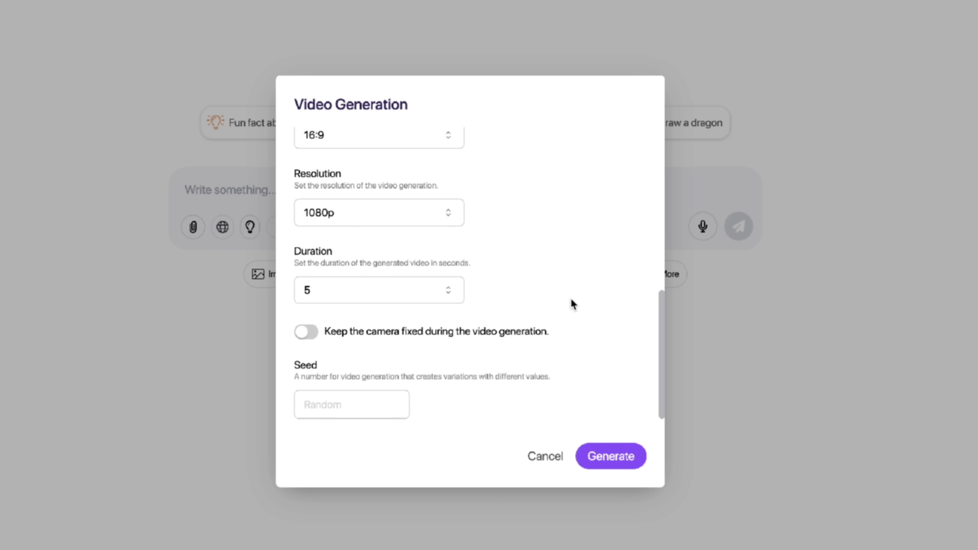
pyautogui.click(353, 287)
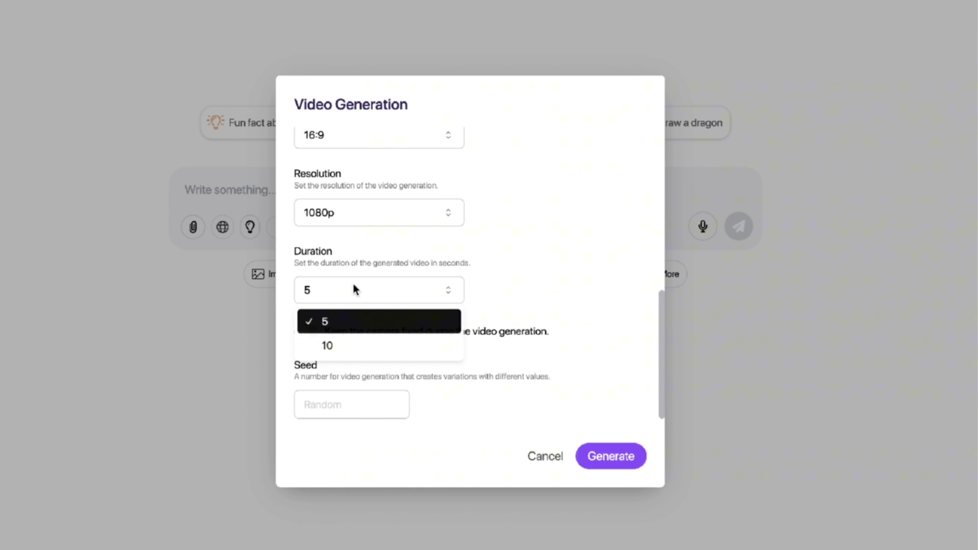
pyautogui.click(360, 326)
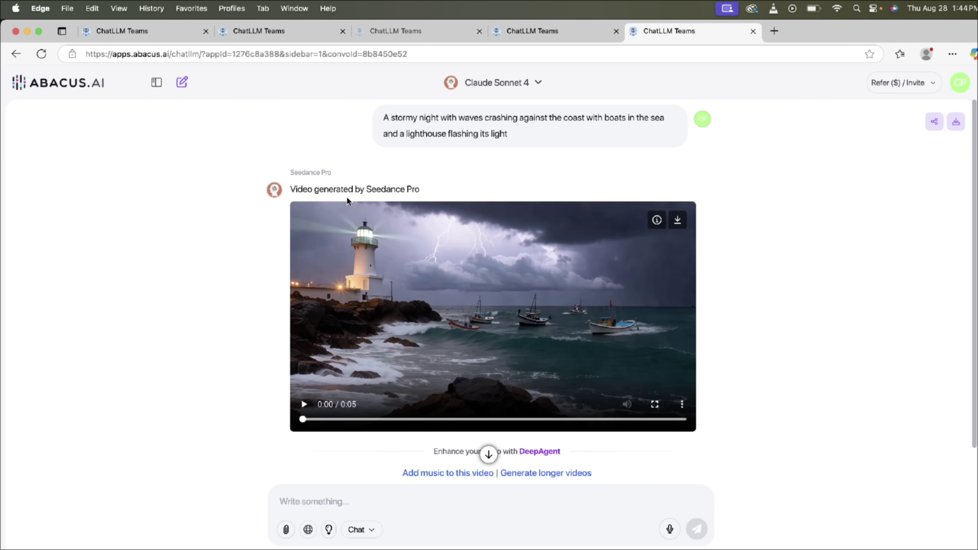
# Step: Watch the generated 5-second stormy lighthouse video full screen
pyautogui.moveTo(491, 129)
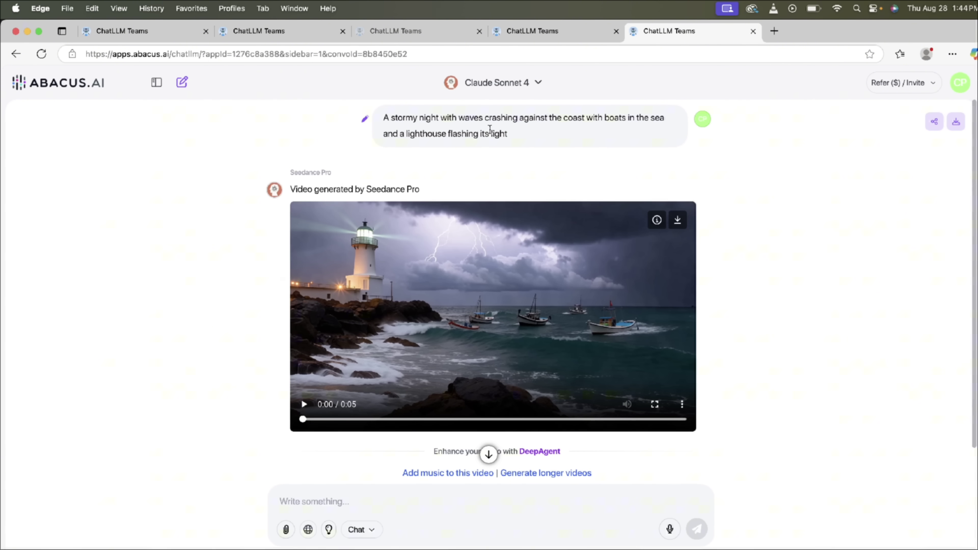
pyautogui.click(656, 405)
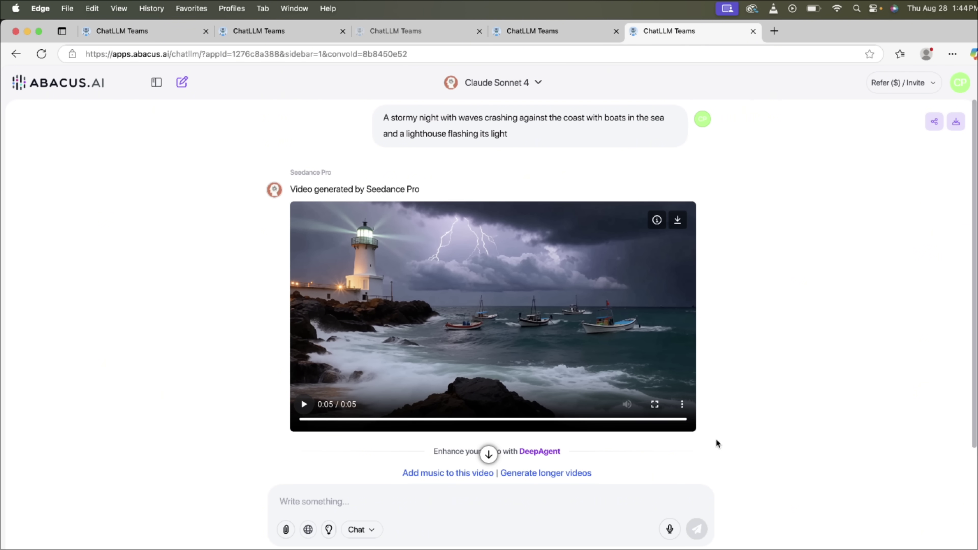
pyautogui.scroll(-2, 770, 434)
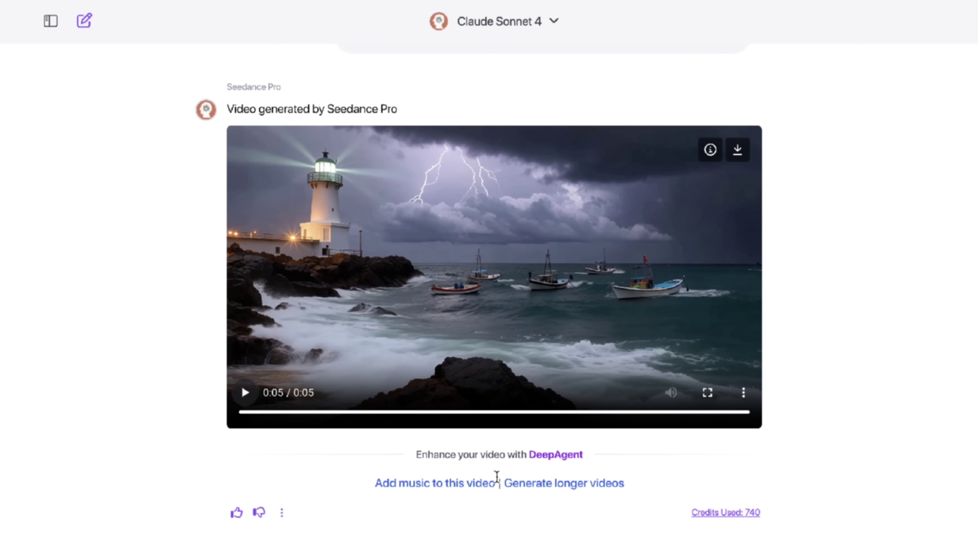
# Step: Send the prefilled 'Add music to this video' request to DeepAgent
pyautogui.click(448, 485)
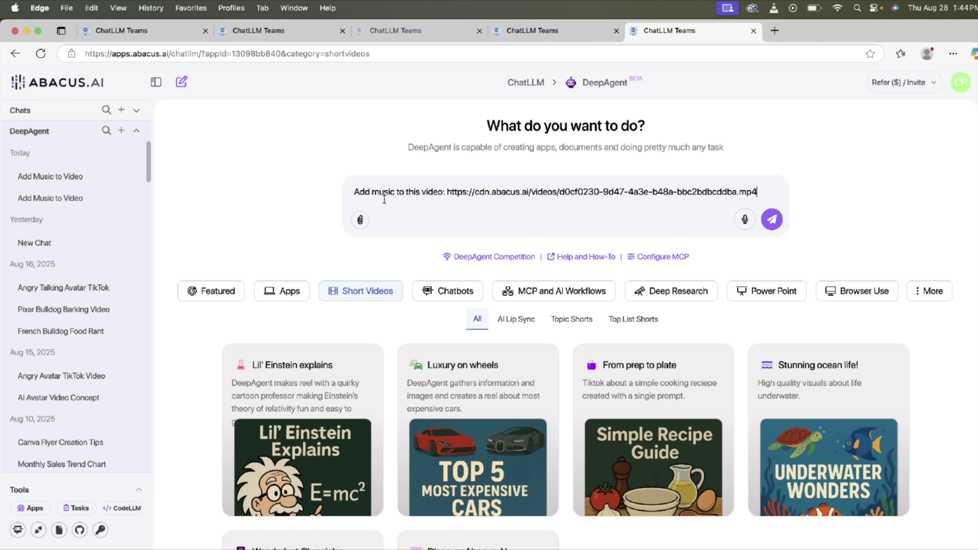
pyautogui.scroll(-3, 370, 223)
pyautogui.scroll(3, 354, 247)
pyautogui.click(773, 219)
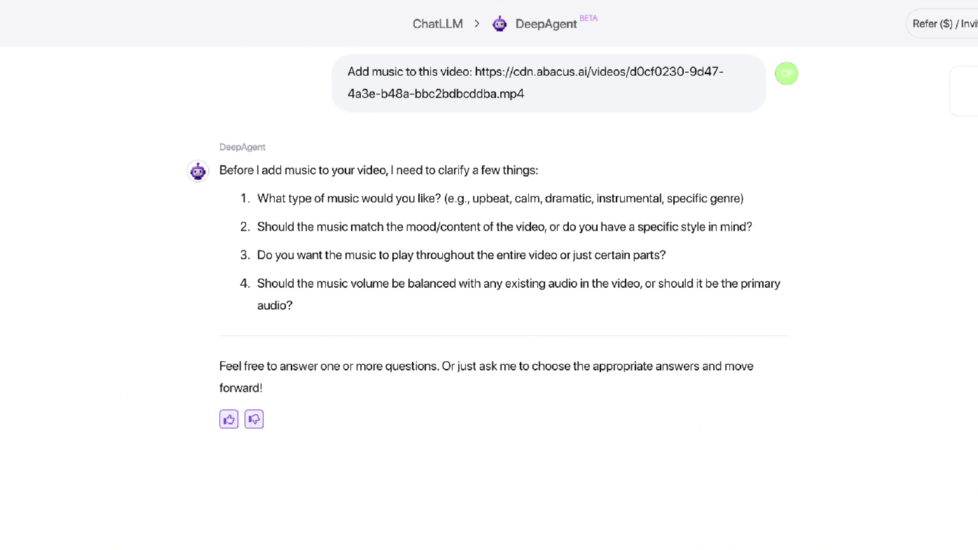
# Step: Write a four-line answer: dramatic and scary music, yes, whole video, sure, you choose
pyautogui.write('dramatic and scary m')
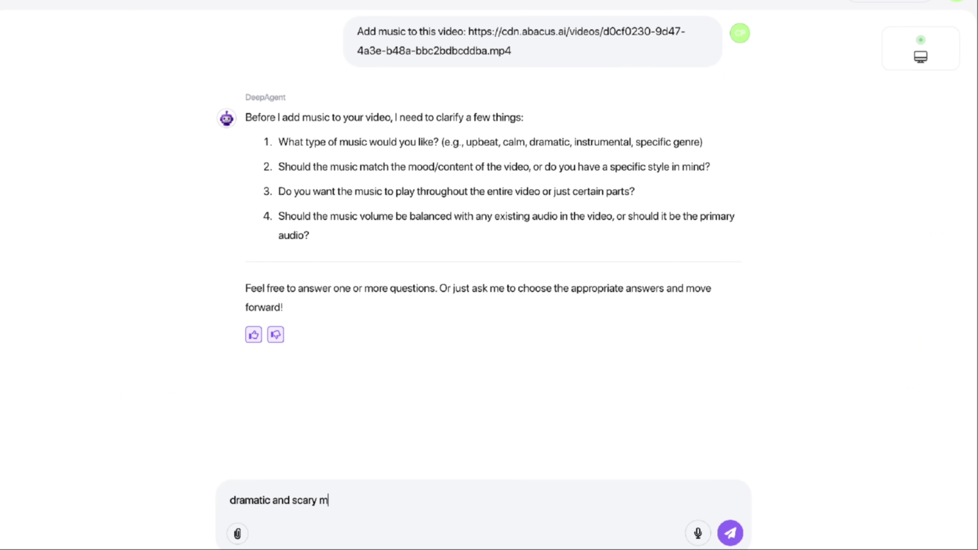
pyautogui.write('usic')
pyautogui.hotkey('shift', 'Return')
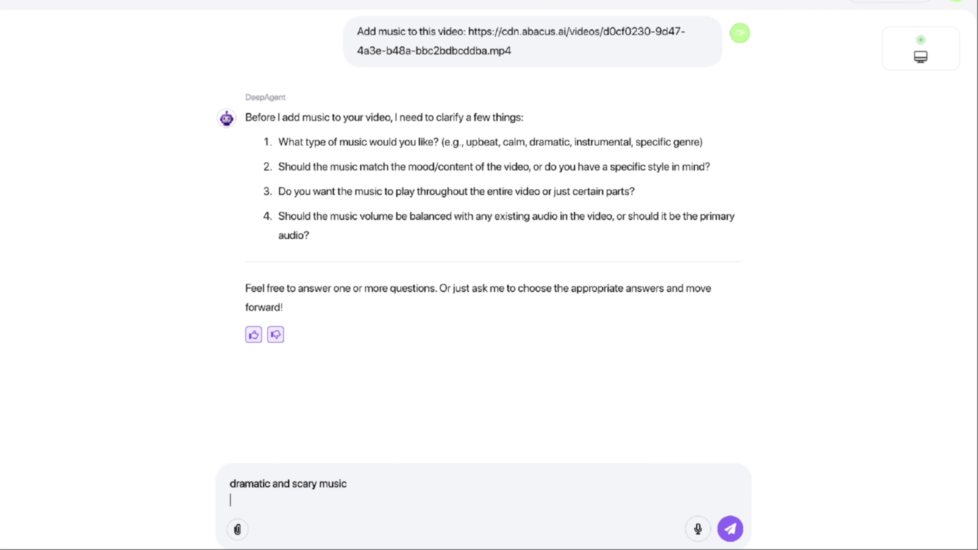
pyautogui.write('yes')
pyautogui.hotkey('shift', 'Return')
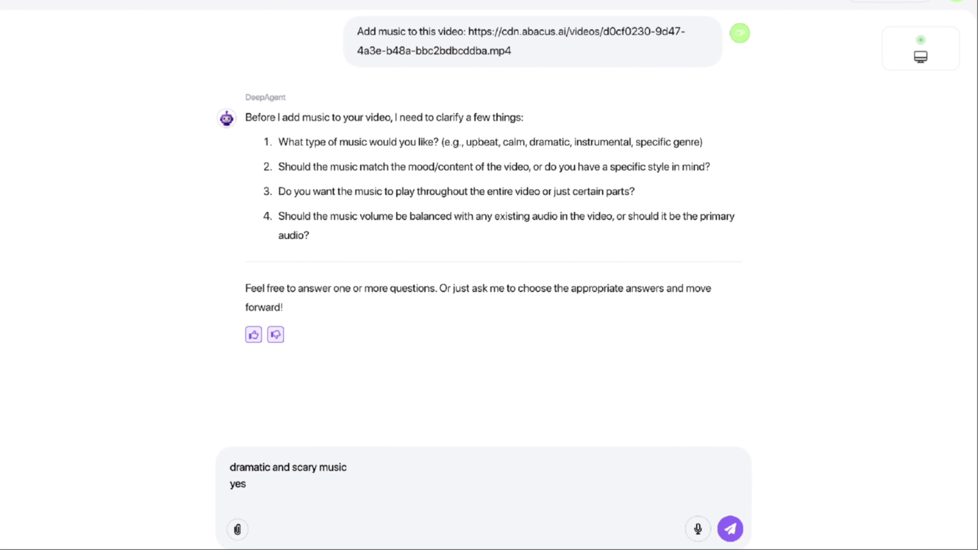
pyautogui.write('whole video')
pyautogui.hotkey('shift', 'Return')
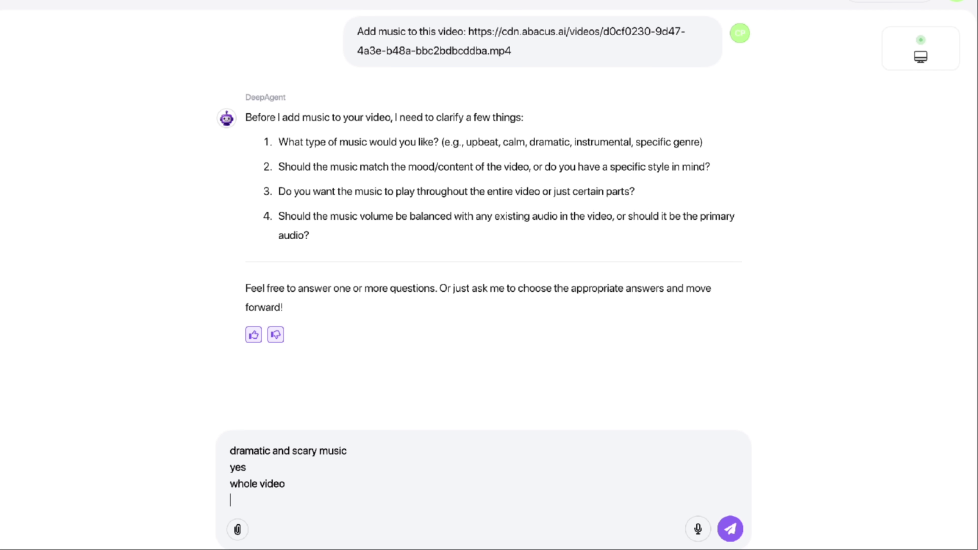
pyautogui.write('sure, you ch oo')
pyautogui.write('oose')
pyautogui.hotkey('ctrl', 'a')
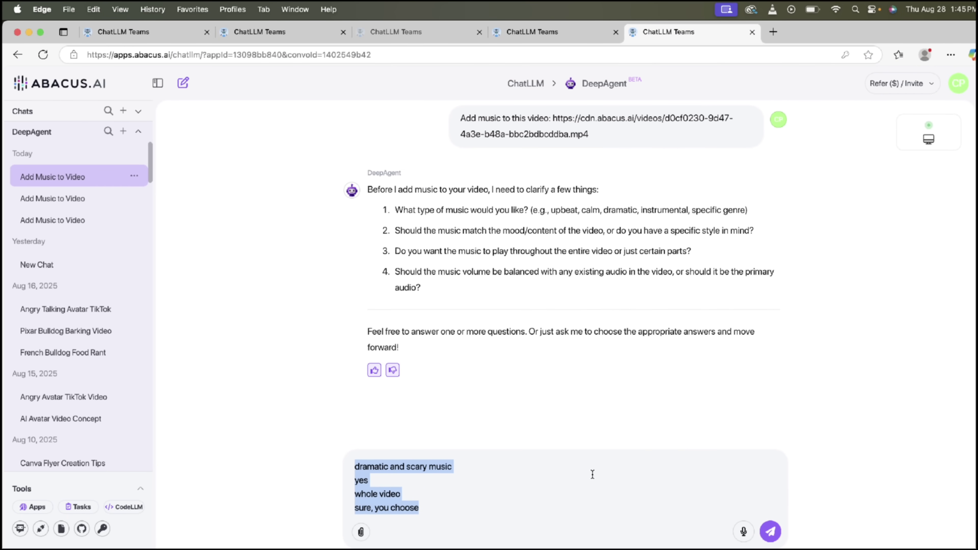
# Step: Send the answers and review DeepAgent's reply with the composed scary-music lighthouse video
pyautogui.click(770, 532)
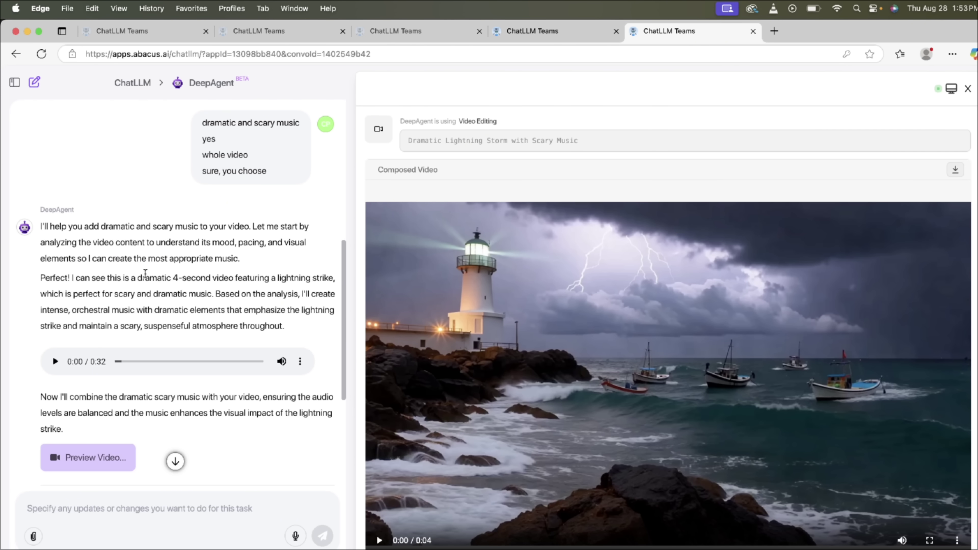
pyautogui.scroll(-2, 142, 273)
pyautogui.scroll(5, 142, 273)
pyautogui.scroll(-5, 142, 272)
pyautogui.scroll(1, 214, 158)
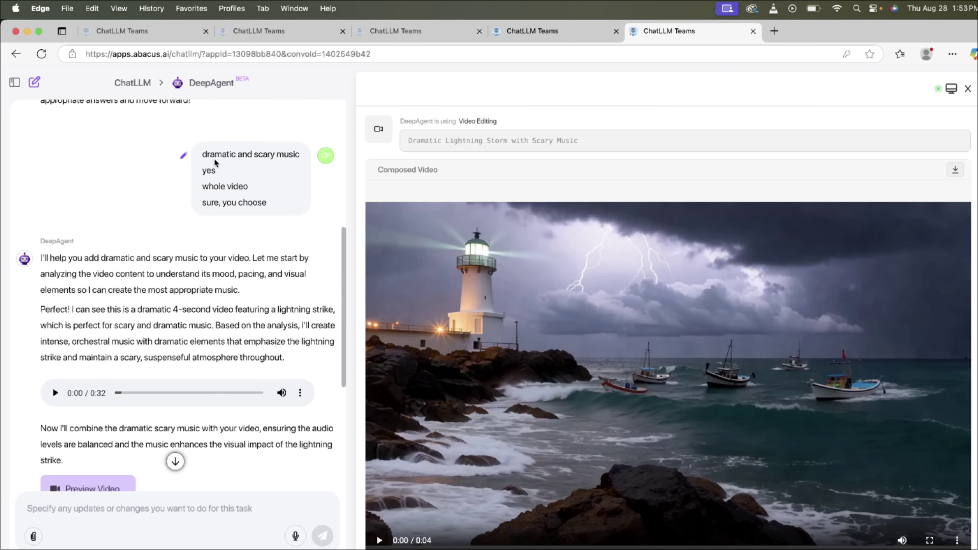
pyautogui.scroll(-2, 220, 184)
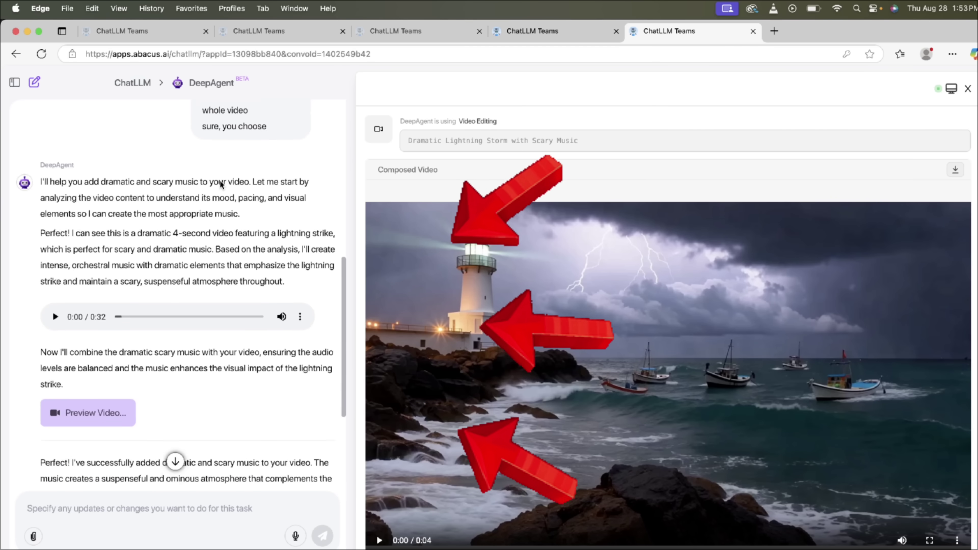
pyautogui.scroll(-1, 177, 182)
pyautogui.scroll(-1, 177, 182)
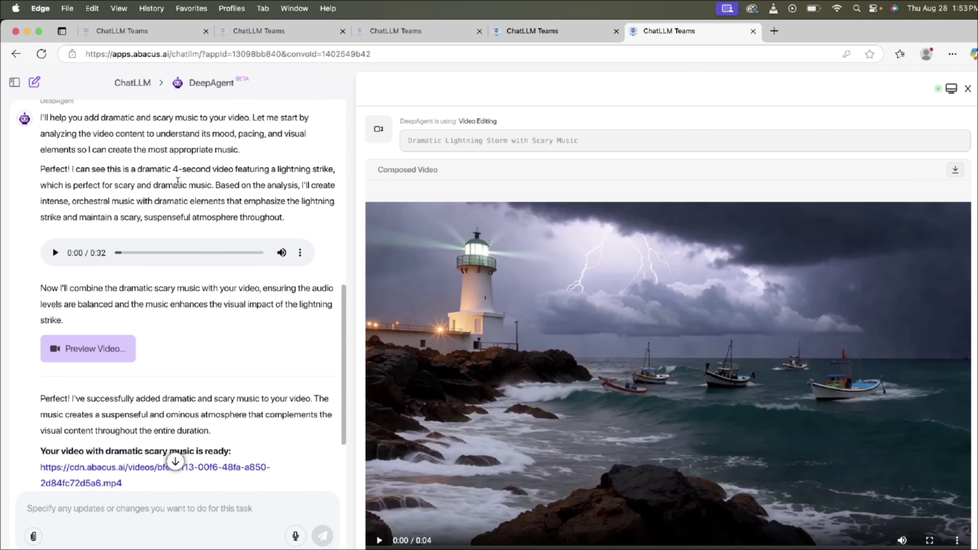
pyautogui.scroll(-1, 177, 182)
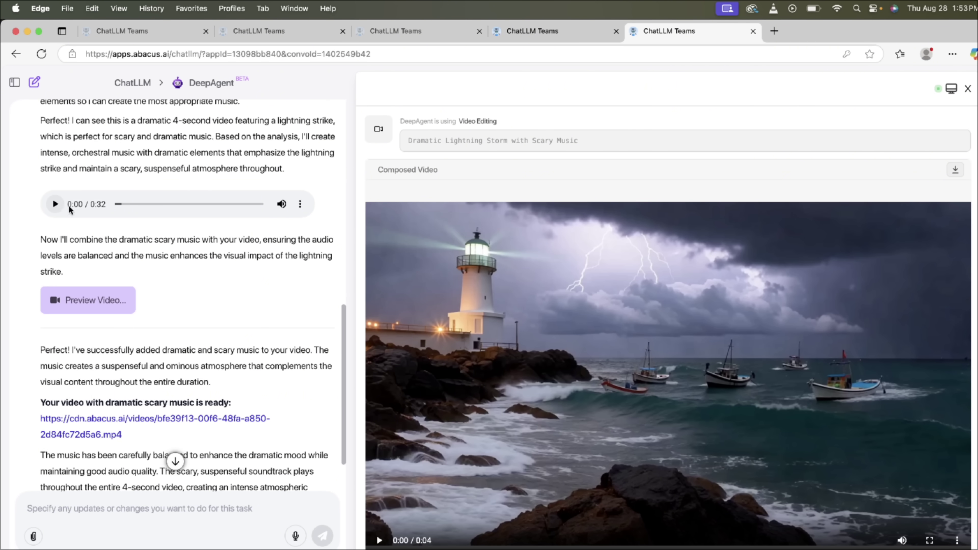
pyautogui.scroll(-2, 190, 268)
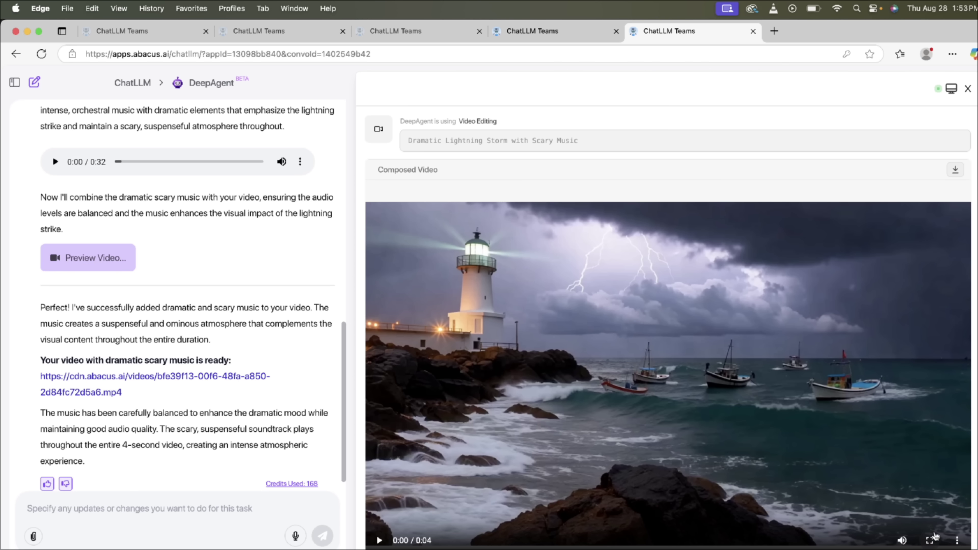
# Step: Play the composed lighthouse storm video with scary music full screen
pyautogui.click(929, 541)
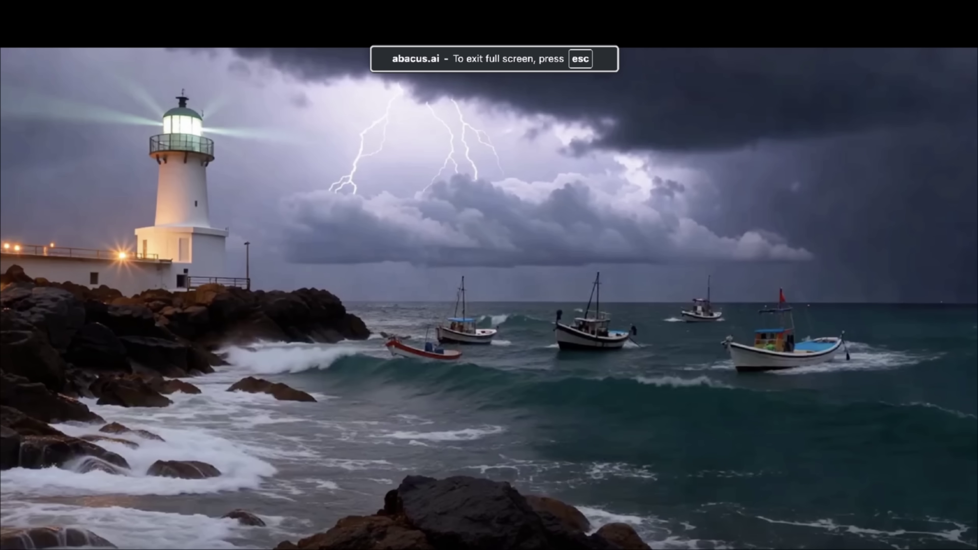